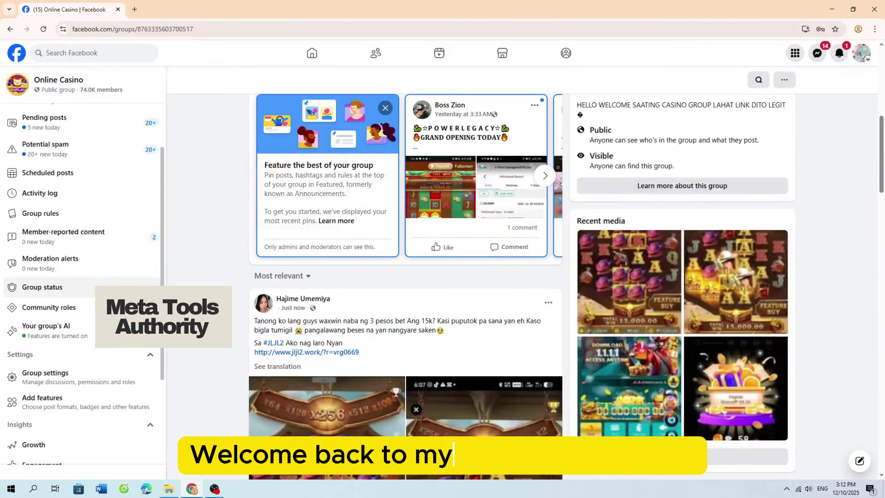
Review the Online Casino group's status page and its Intellectual property violation removed-post details
left_click(55, 288)
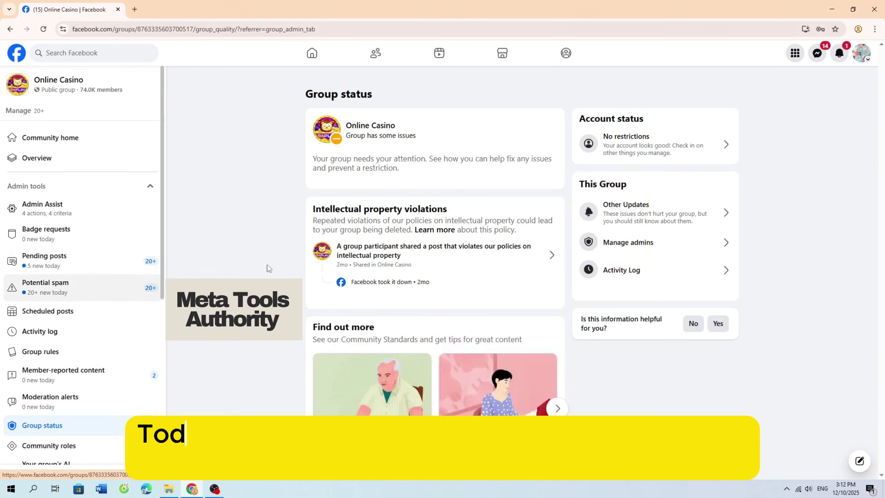
mouse_move(448, 158)
left_mouse_down()
mouse_move(299, 98)
mouse_move(439, 97)
left_mouse_up()
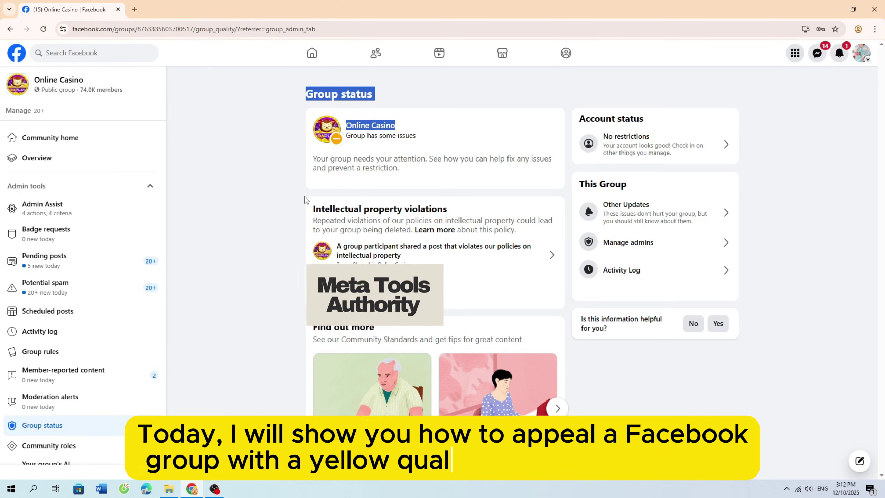
left_click_drag(305, 200, 484, 230)
left_click(457, 255)
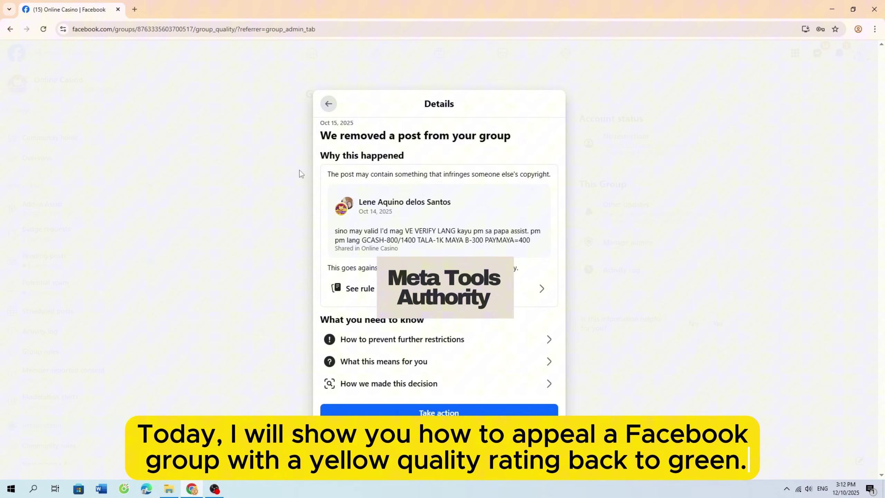
left_click_drag(299, 174, 525, 318)
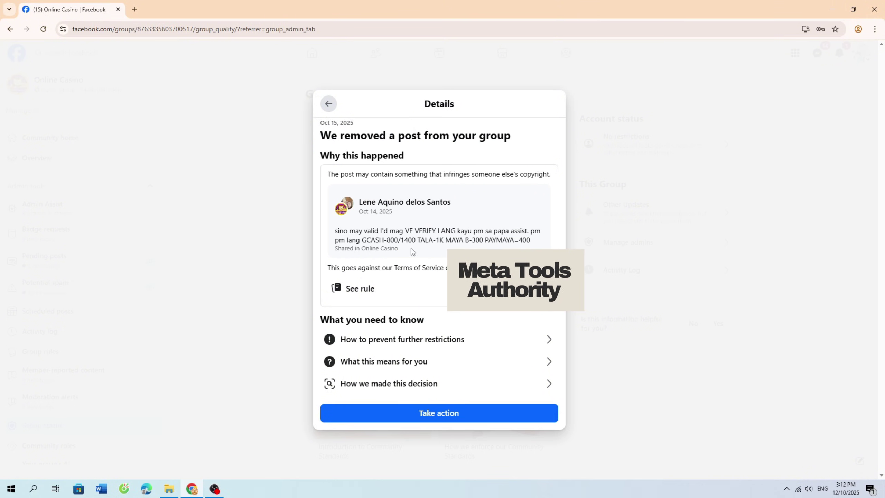
left_click(265, 175)
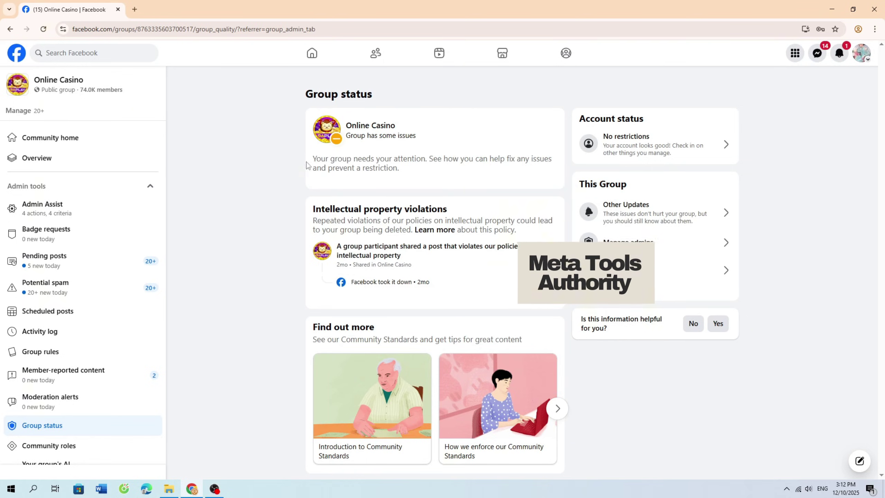
Extract the downloaded CONVERT FACEBOOK GROUP FROM YELLOW TO GREEN ZIP into Downloads
left_click(168, 489)
left_click_drag(596, 123, 462, 144)
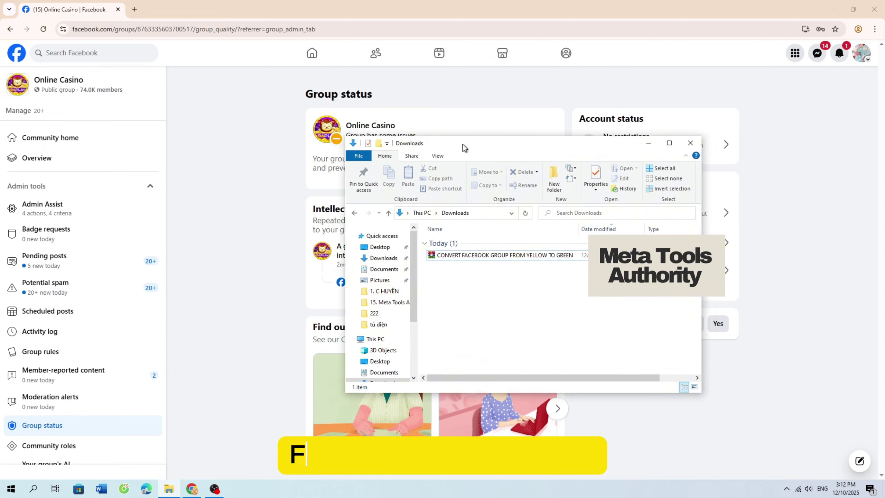
left_click(469, 257)
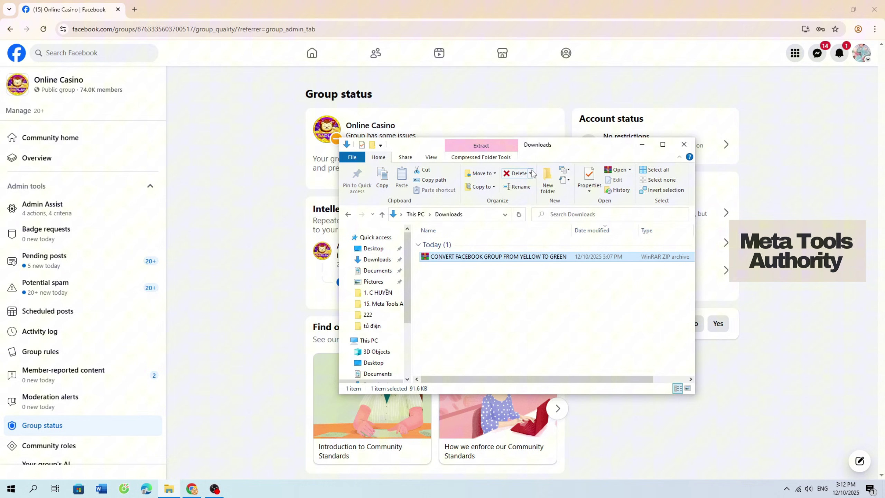
left_click_drag(595, 145, 565, 108)
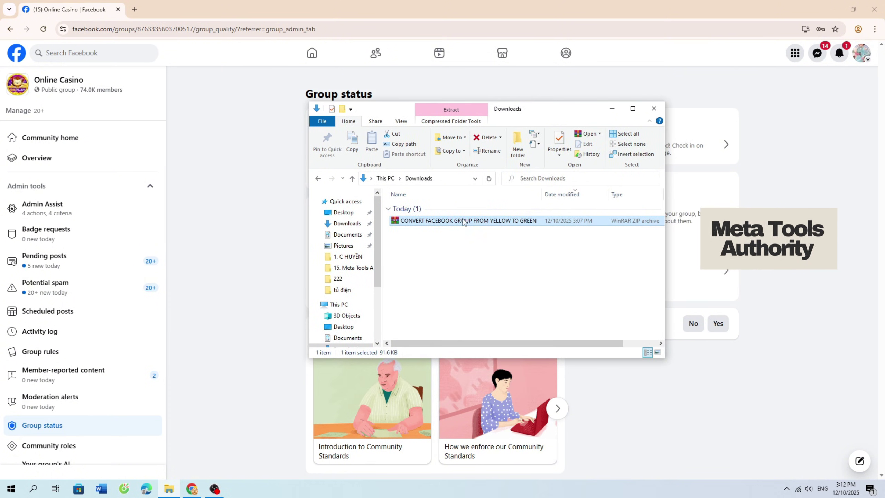
right_click(443, 218)
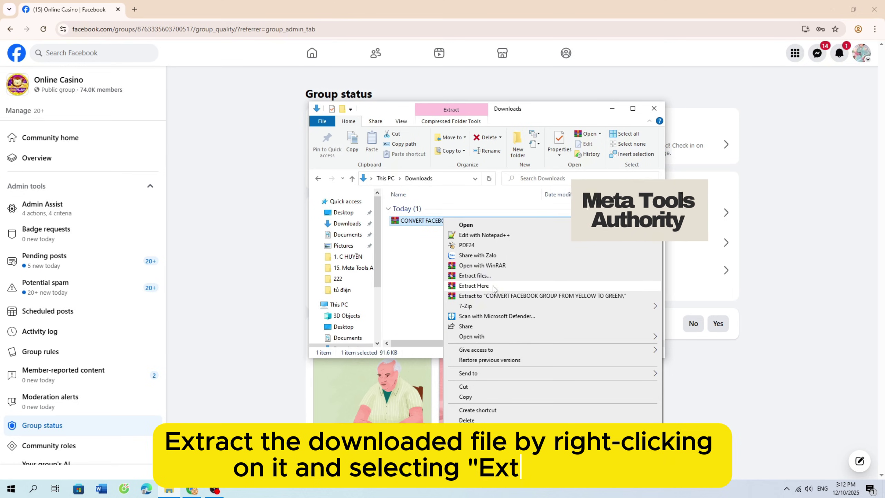
left_click(494, 286)
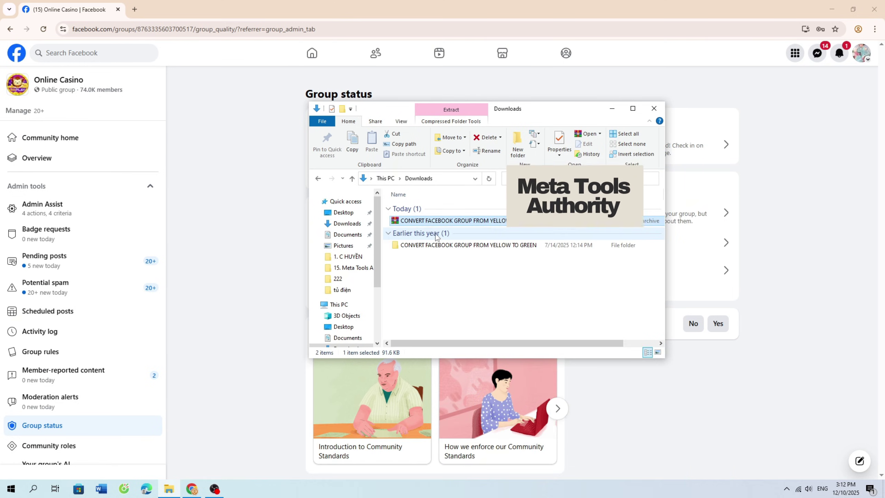
Open the extracted folder and select its inner extension folder
left_click(415, 245)
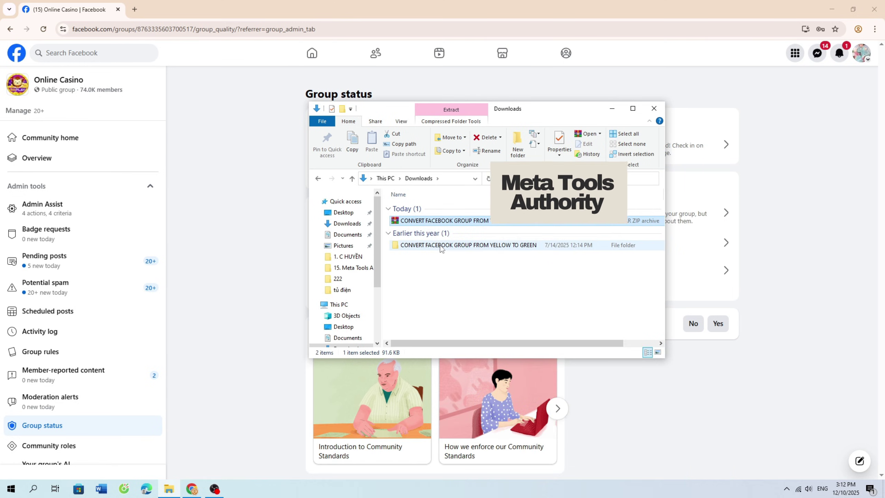
double_click(418, 247)
left_click(504, 209)
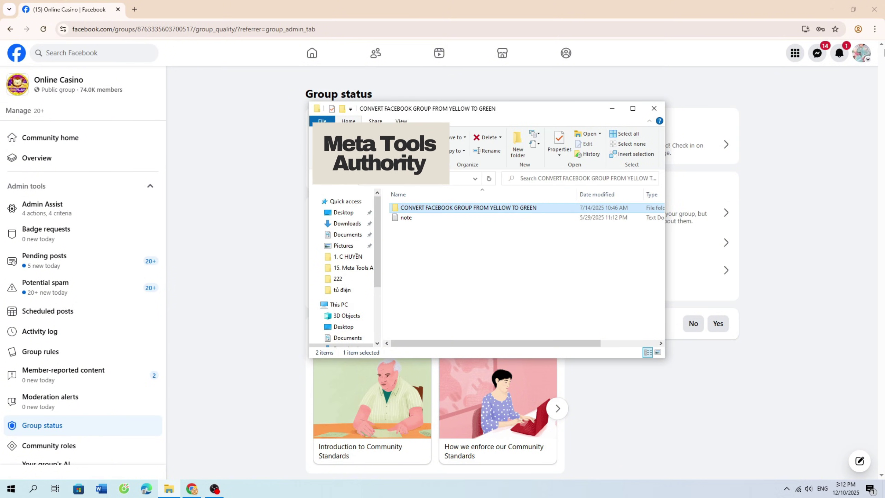
left_click(875, 29)
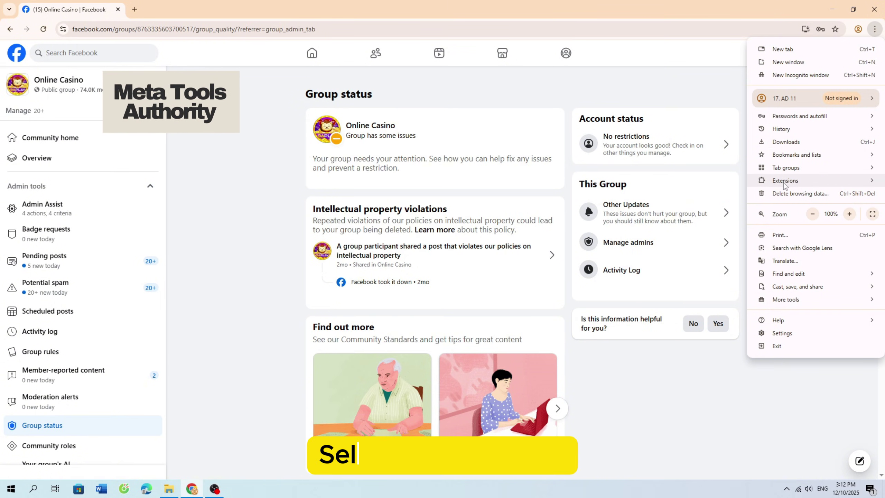
mouse_move(785, 180)
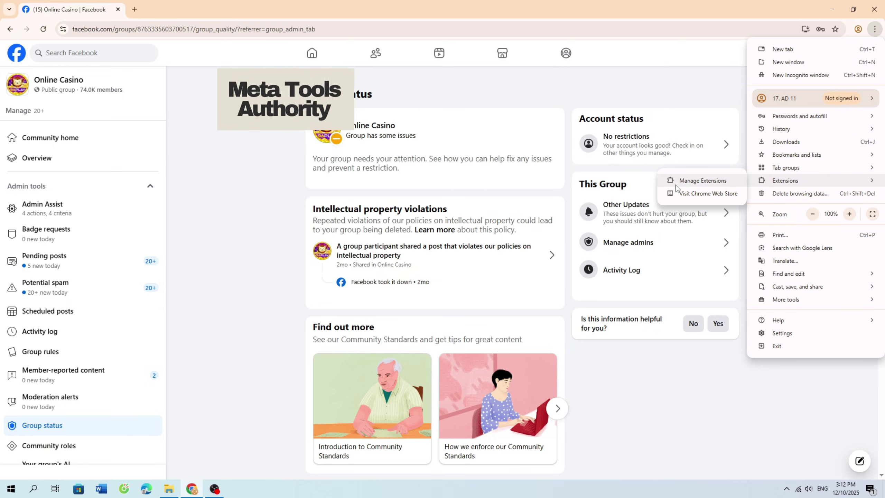
Open Chrome's Manage Extensions page and switch Developer mode on
left_click(703, 181)
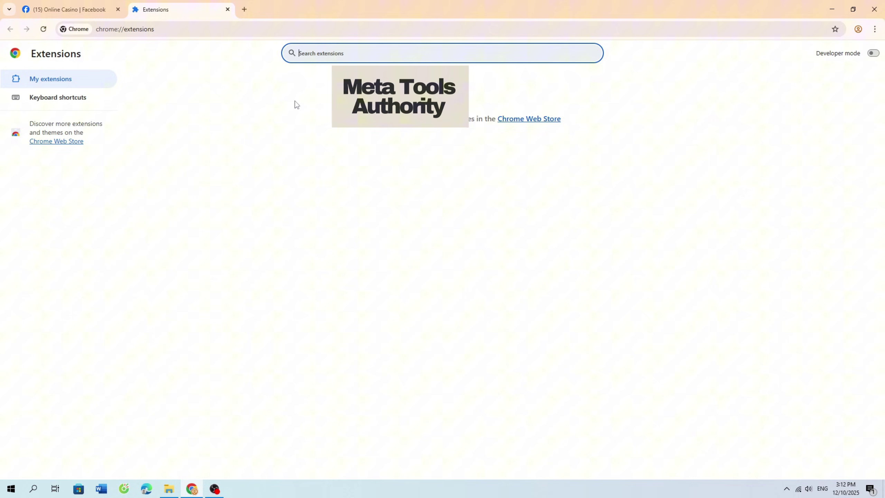
left_click_drag(295, 104, 607, 201)
left_click_drag(817, 59, 867, 58)
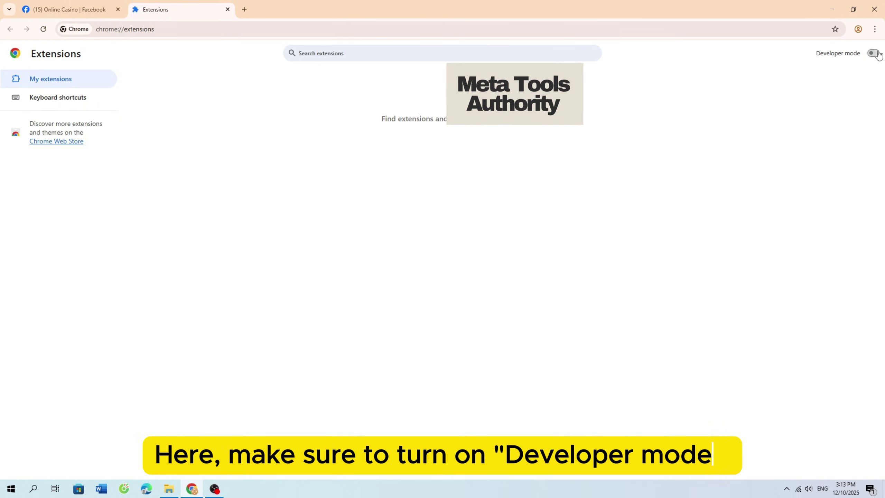
left_click(873, 54)
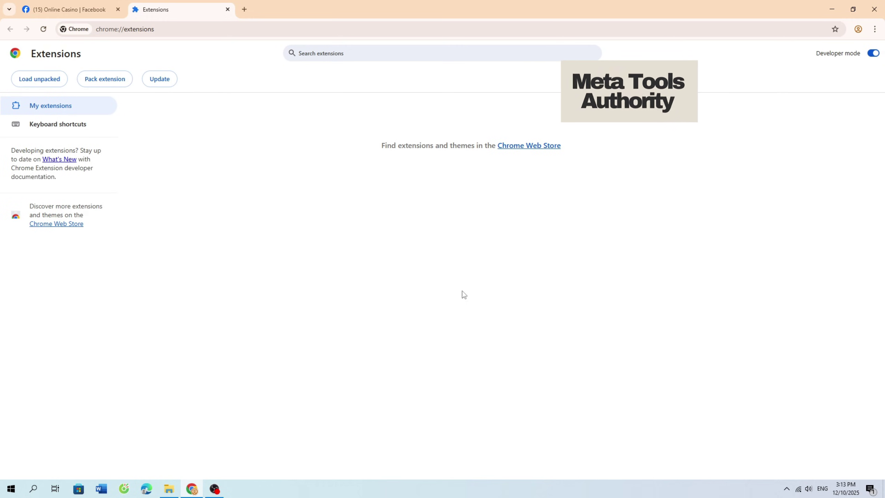
left_click(169, 488)
left_click_drag(534, 113, 628, 116)
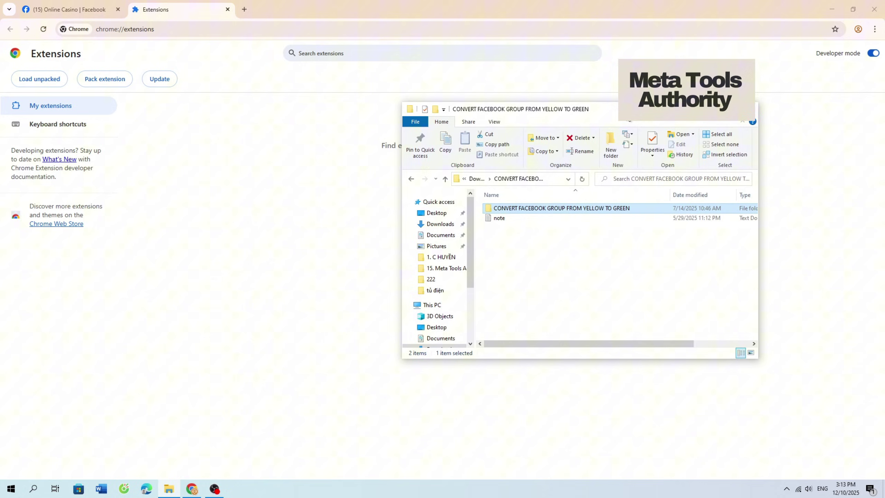
mouse_move(529, 211)
left_mouse_down()
mouse_move(443, 218)
mouse_move(271, 277)
left_mouse_up()
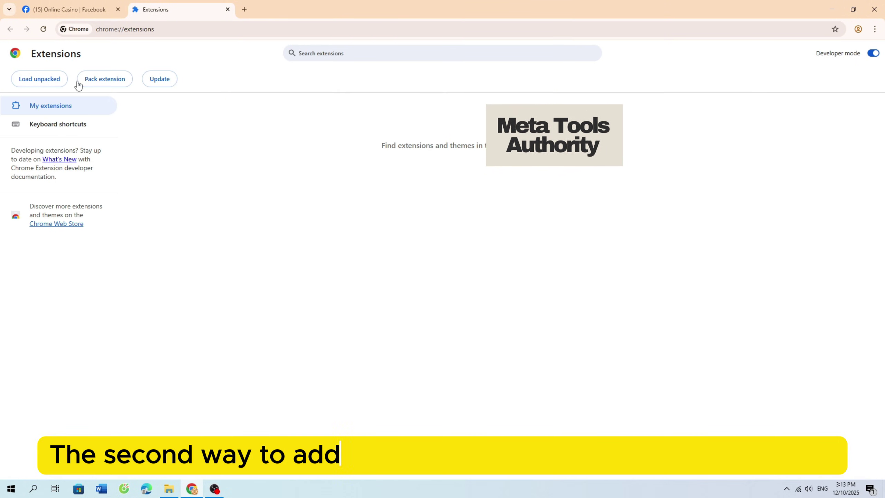
Load unpacked from the inner CONVERT FACEBOOK GROUP FROM YELLOW TO GREEN folder in Downloads
left_click(28, 80)
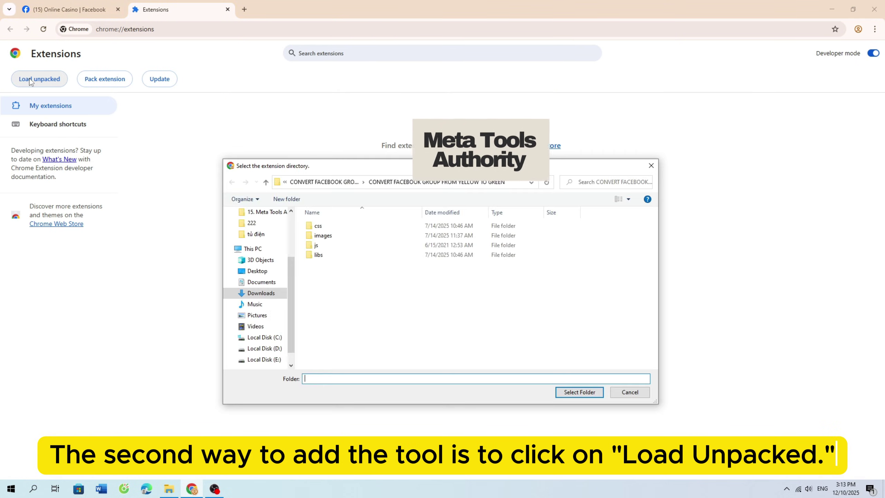
left_click(261, 292)
left_click(373, 239)
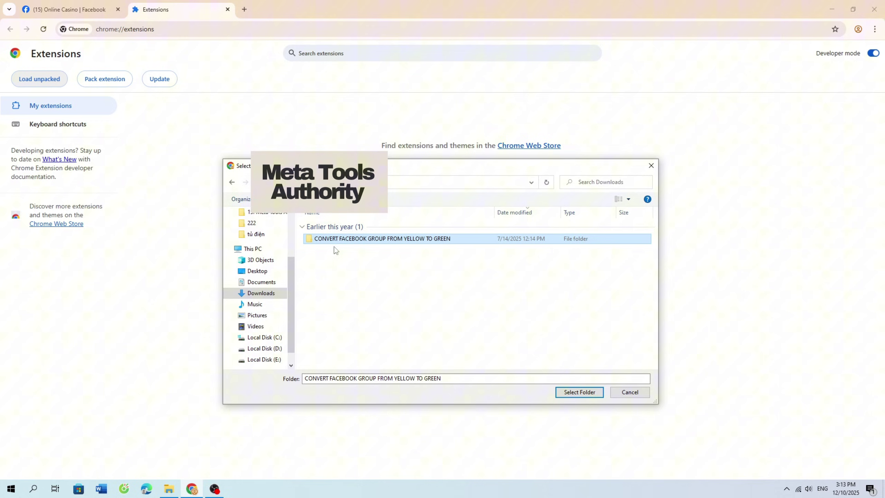
double_click(386, 238)
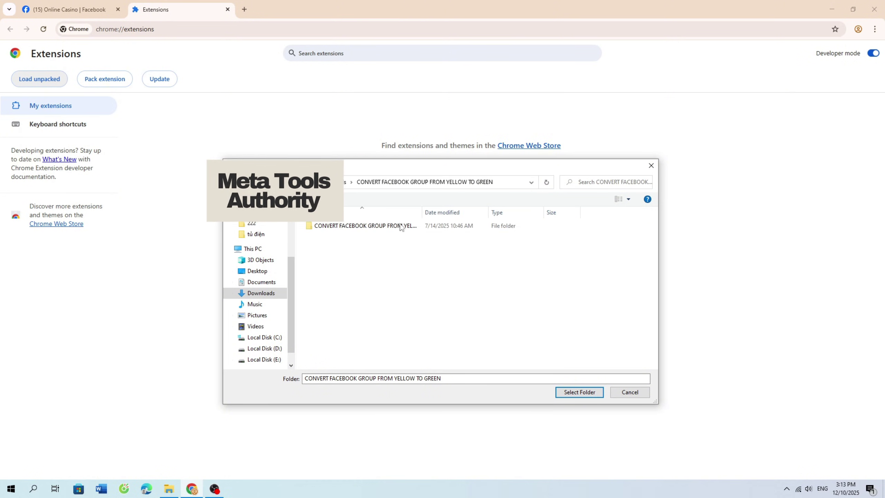
left_click(358, 228)
double_click(385, 227)
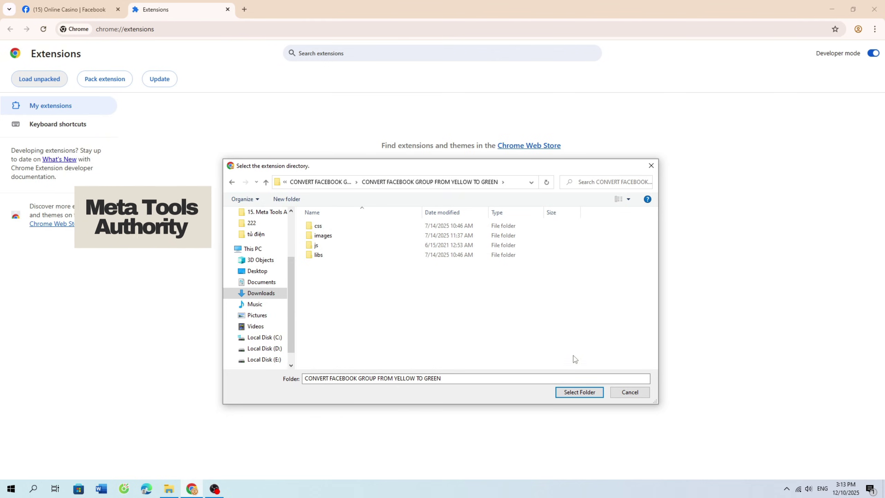
left_click(580, 392)
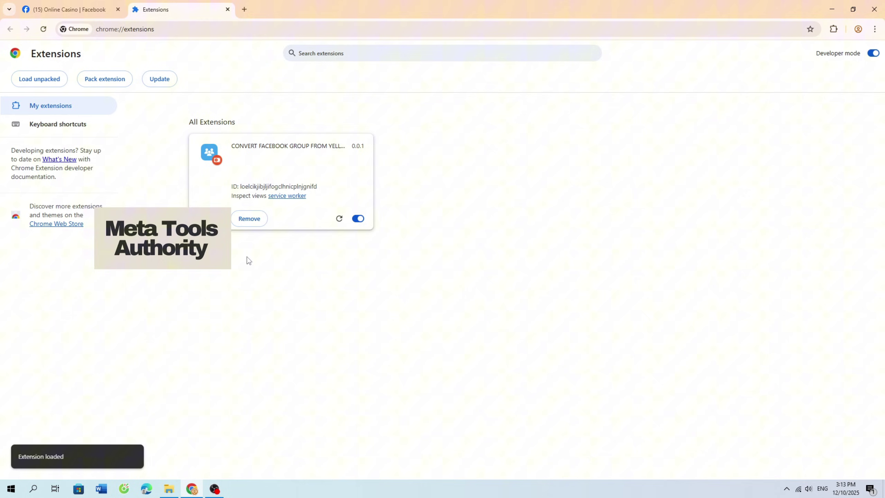
Open the toolbar's installed-extensions list to reach the CONVERT FACEBOOK GROUP extension
left_click_drag(231, 146, 338, 147)
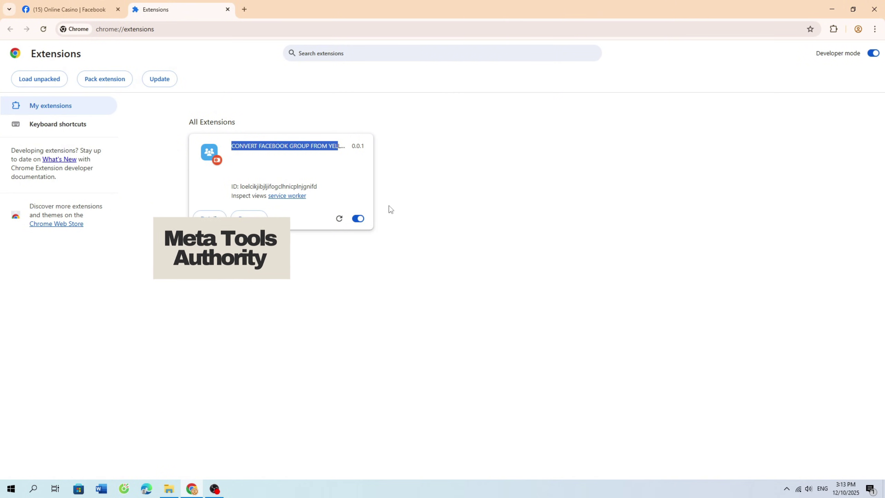
left_click(528, 244)
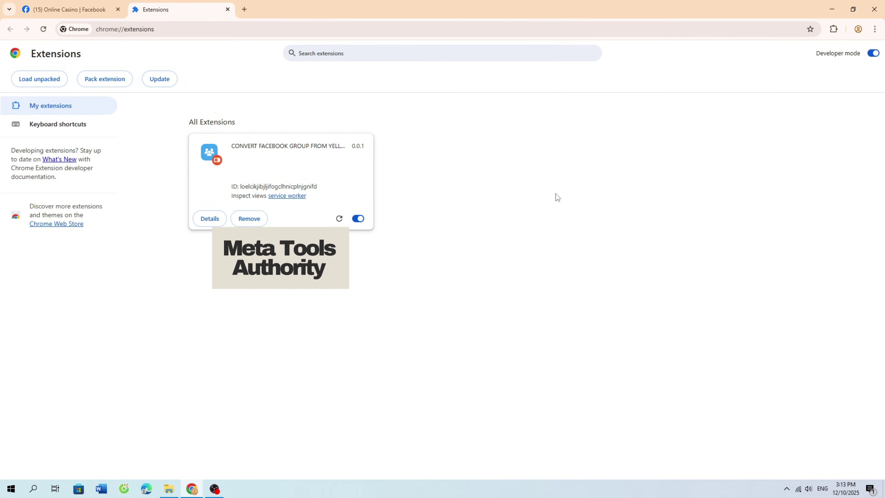
left_click(834, 29)
left_click(834, 30)
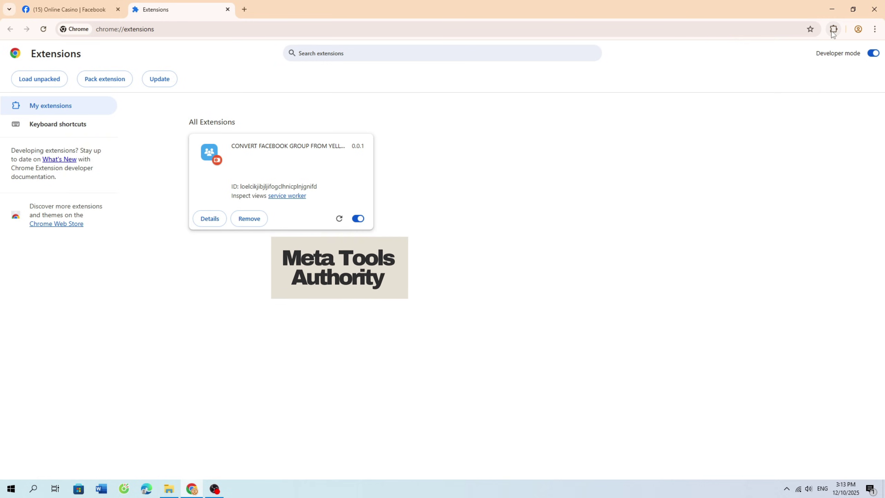
left_click(835, 30)
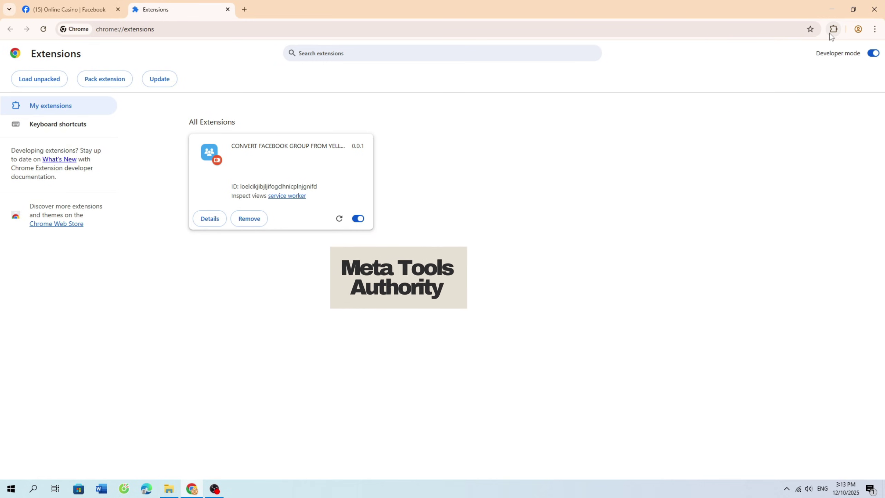
left_click(834, 30)
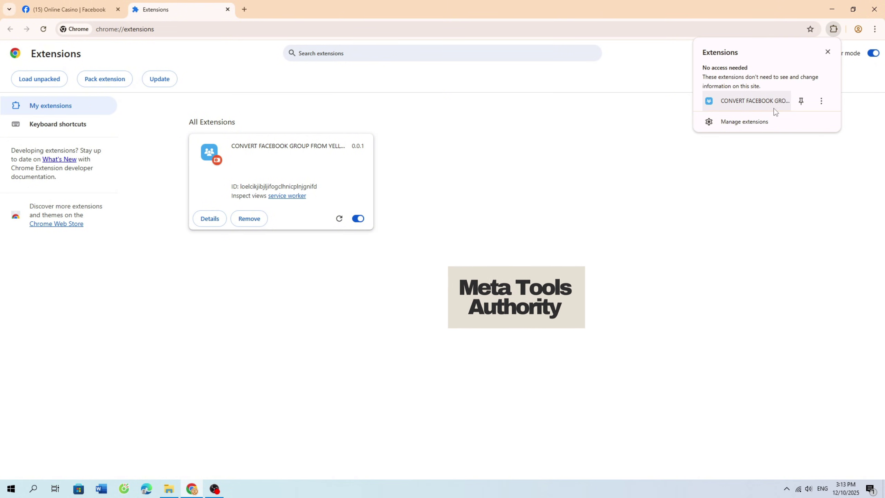
Launch the appeal form, focus UID GROUP, and select the group ID in Facebook's address bar
left_click(721, 101)
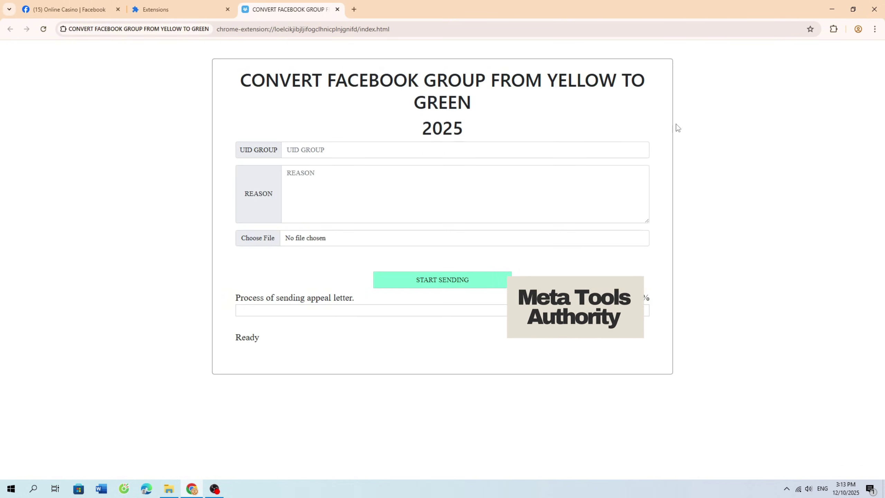
left_click_drag(251, 80, 527, 110)
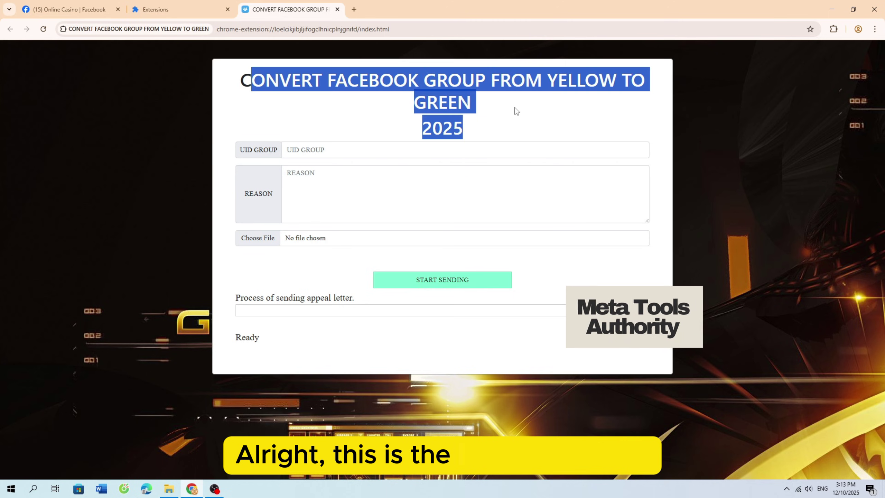
left_click(221, 139)
left_click_drag(327, 80, 615, 80)
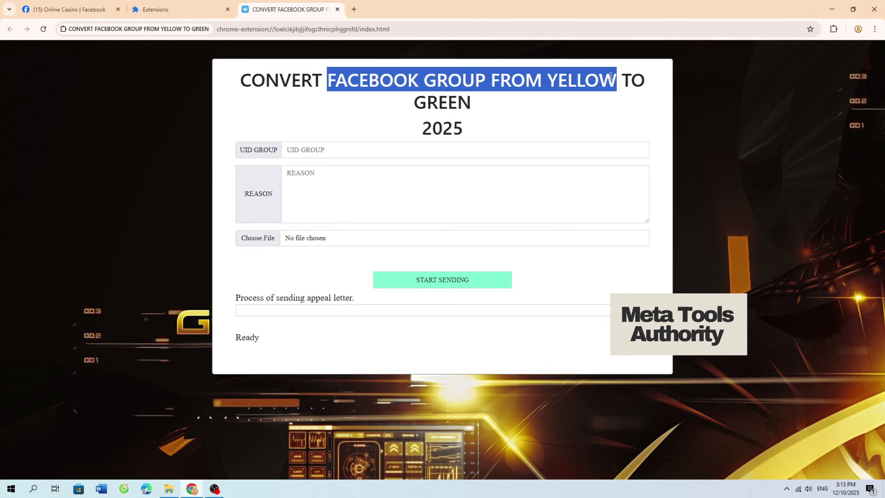
left_click(348, 152)
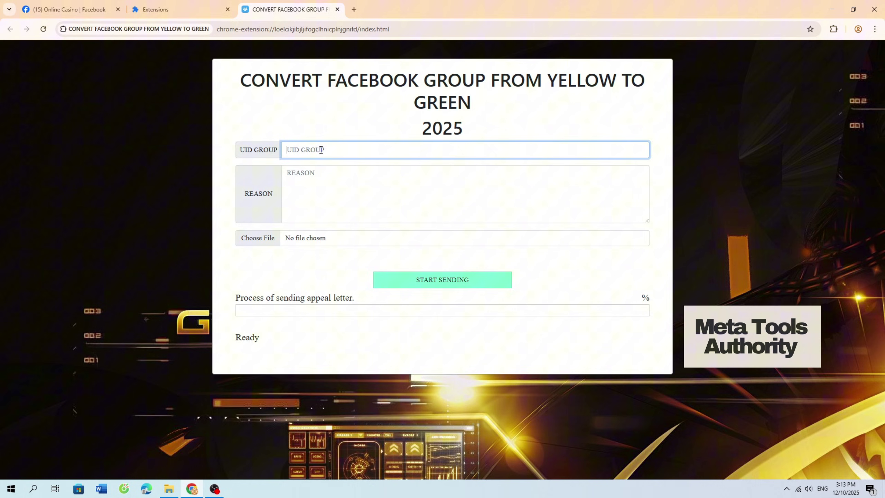
left_click(69, 9)
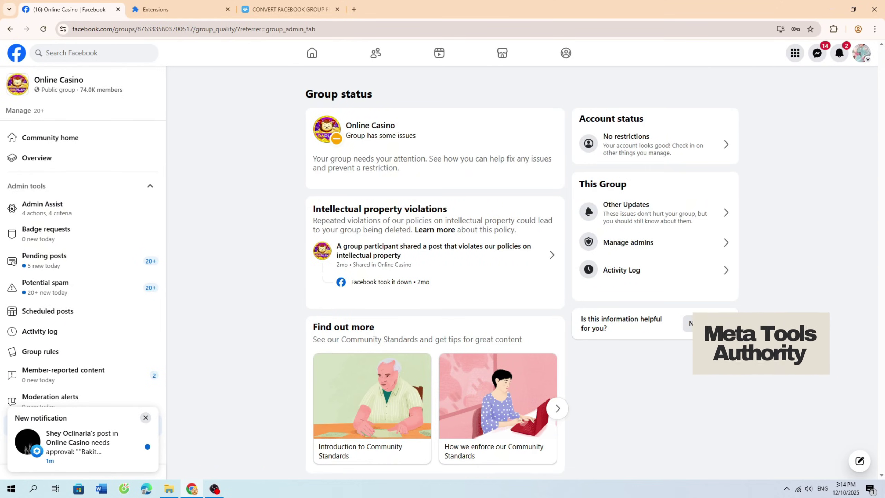
left_click_drag(194, 29, 158, 29)
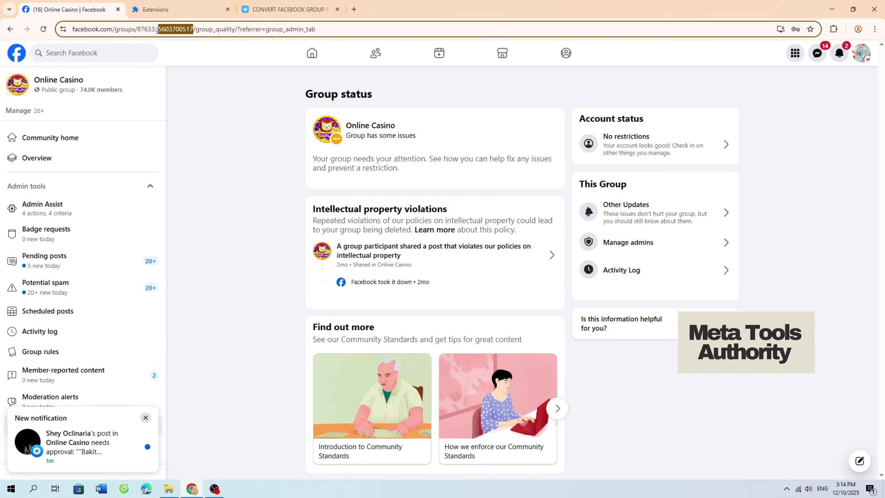
right_click(189, 30)
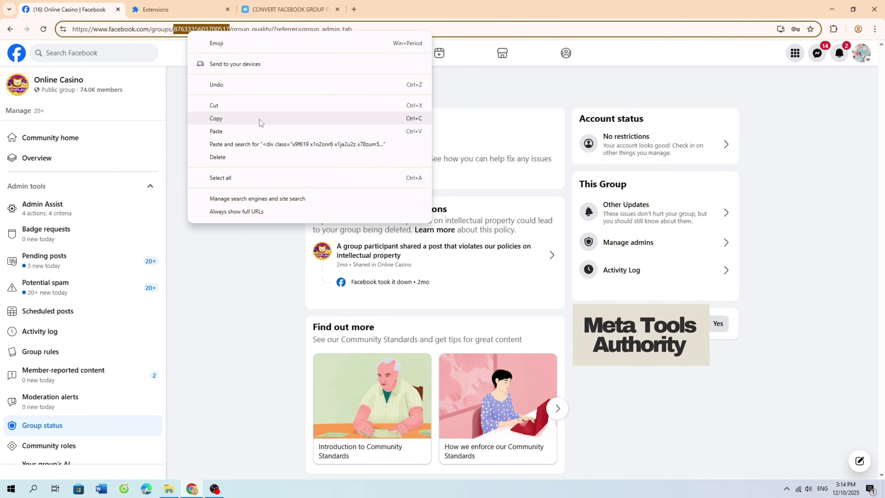
left_click(274, 119)
left_click(289, 9)
left_click(311, 147)
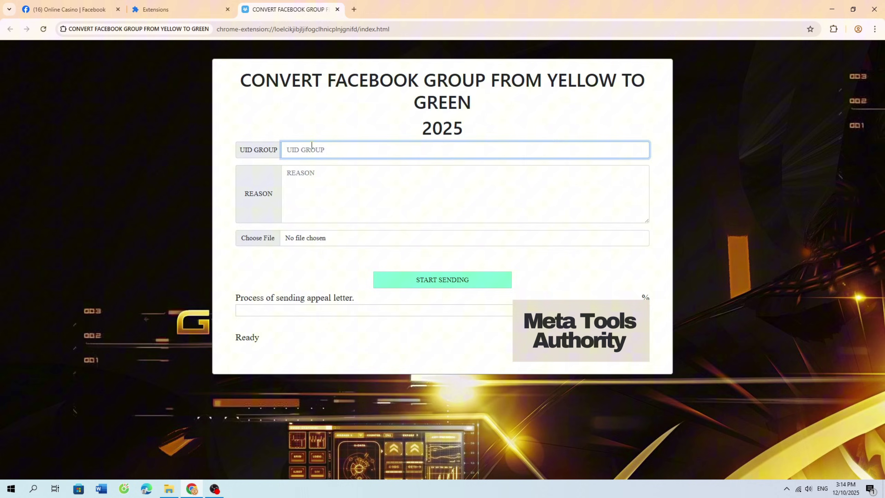
right_click(311, 147)
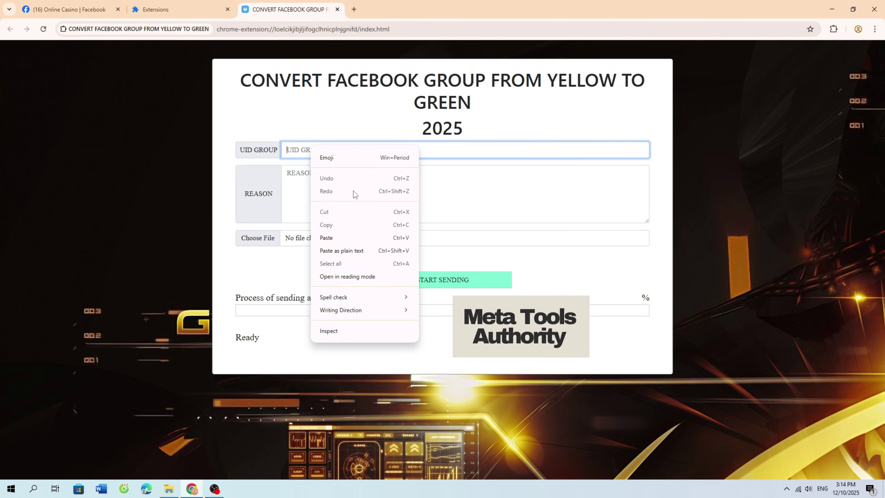
left_click(332, 237)
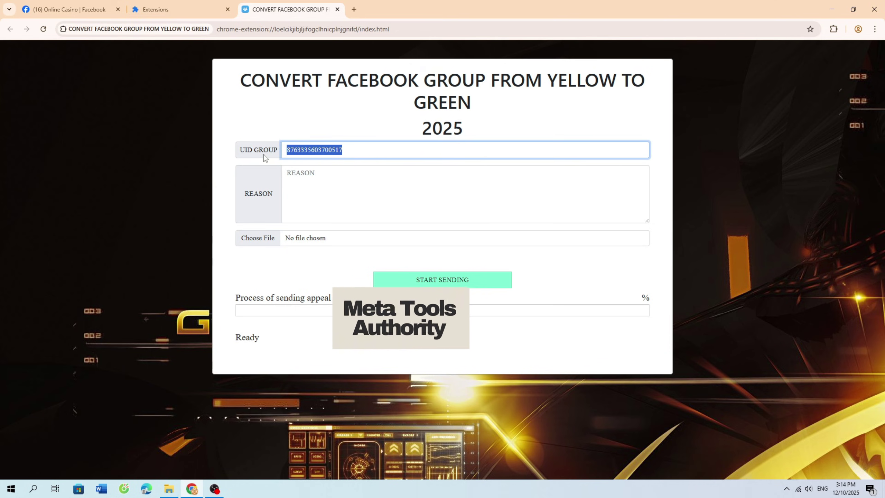
Open the note file from the extension folder and select the whole appeal letter in Notepad
left_click(293, 178)
double_click(290, 192)
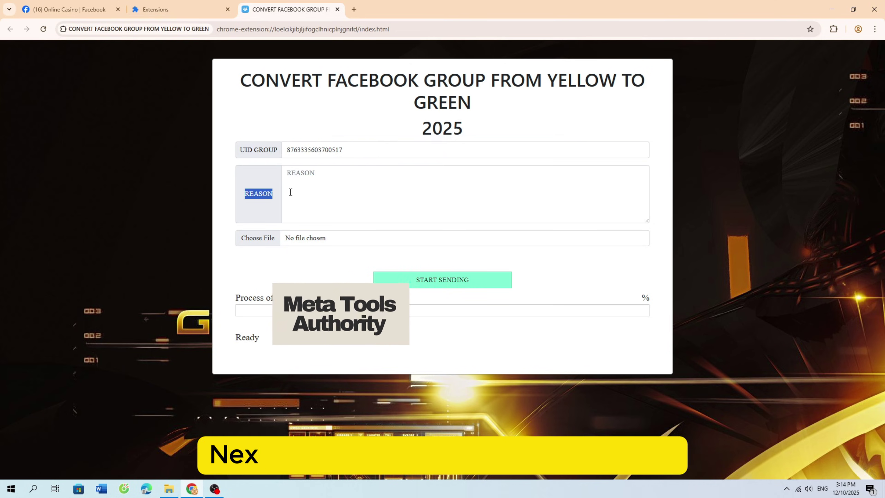
left_click(169, 491)
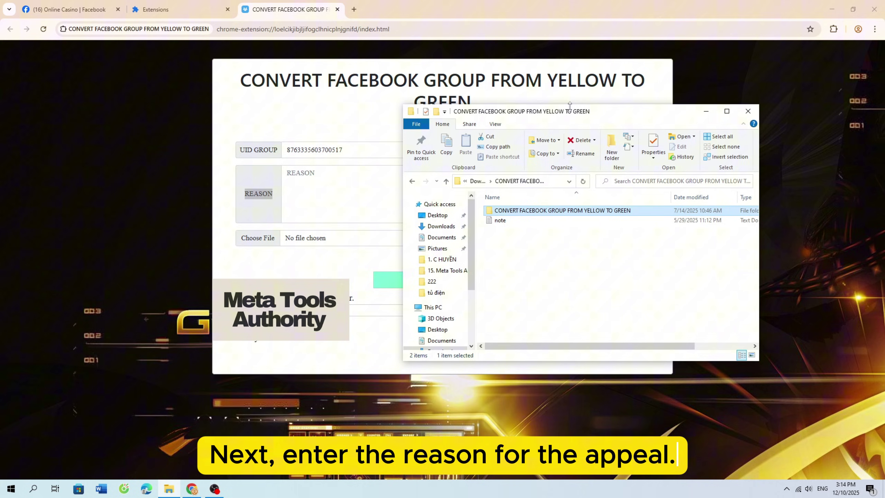
left_click(538, 238)
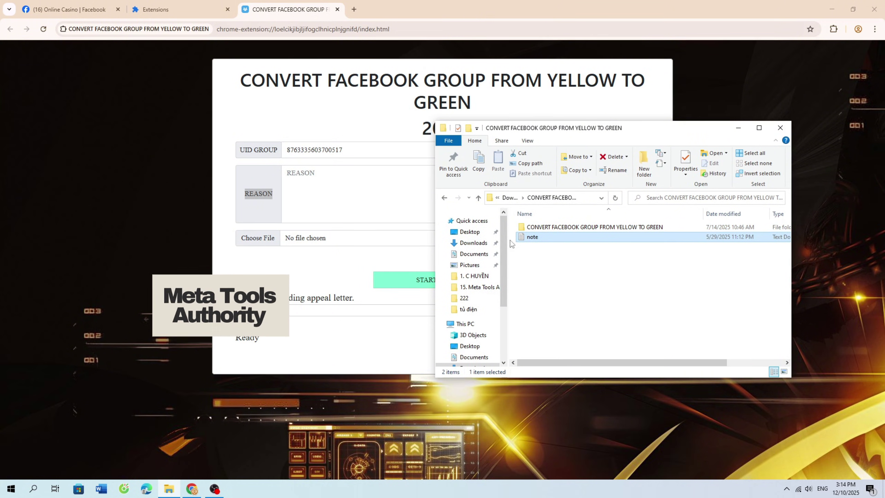
double_click(574, 238)
left_click_drag(297, 242, 268, 134)
right_click(337, 183)
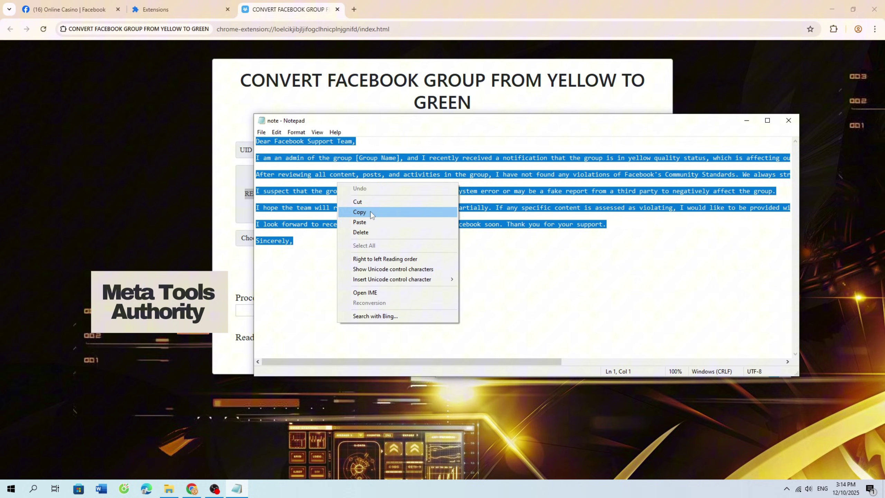
Paste the copied appeal letter into REASON and select its [Group Name] placeholder
left_click(365, 215)
left_click(246, 194)
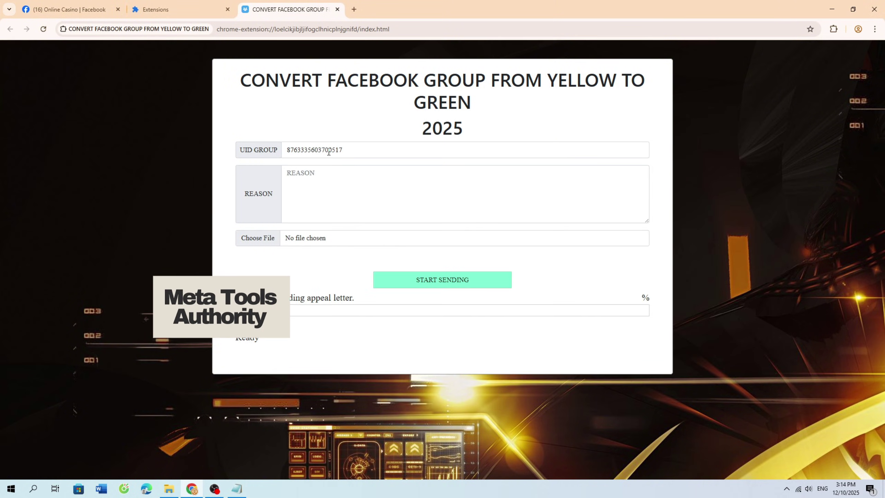
left_click(309, 178)
right_click(309, 182)
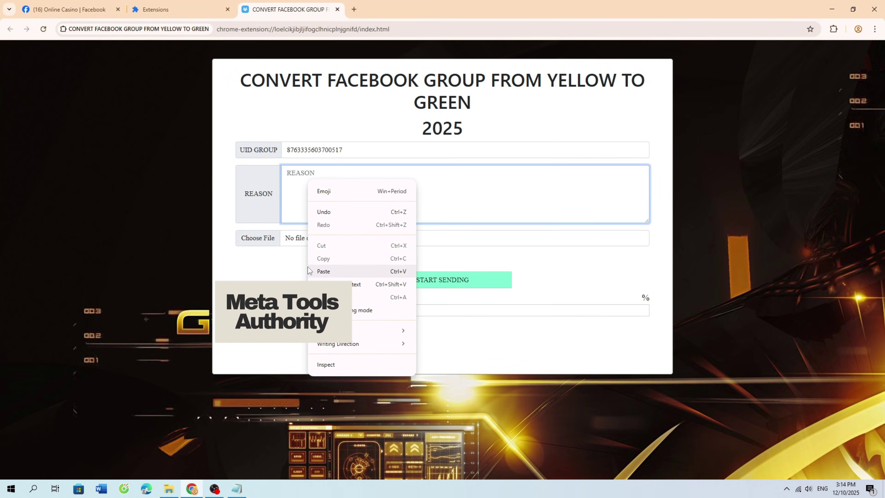
left_click(324, 271)
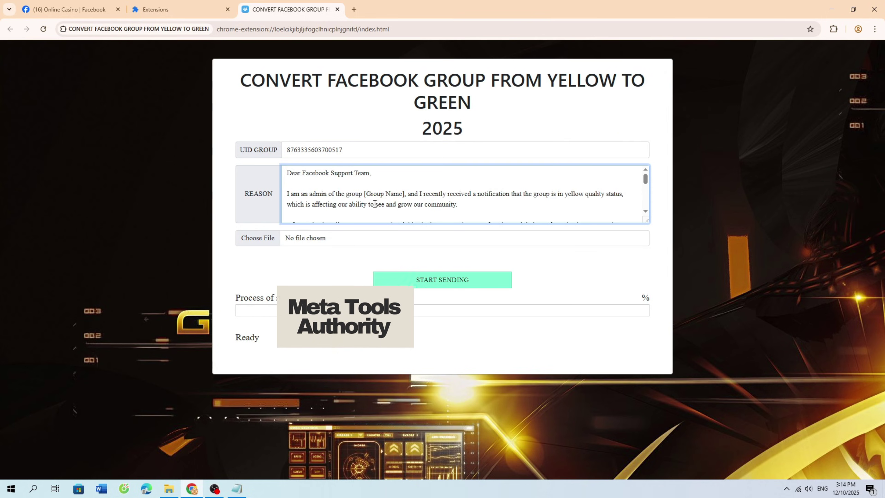
left_click_drag(367, 195, 400, 194)
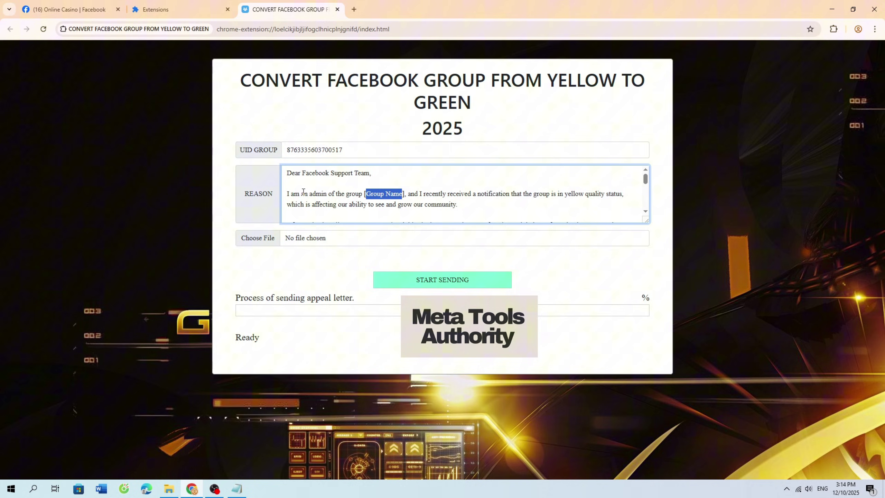
Copy 'Online Casino' from the Facebook page and paste it over the placeholder
left_click(66, 9)
left_click(346, 127)
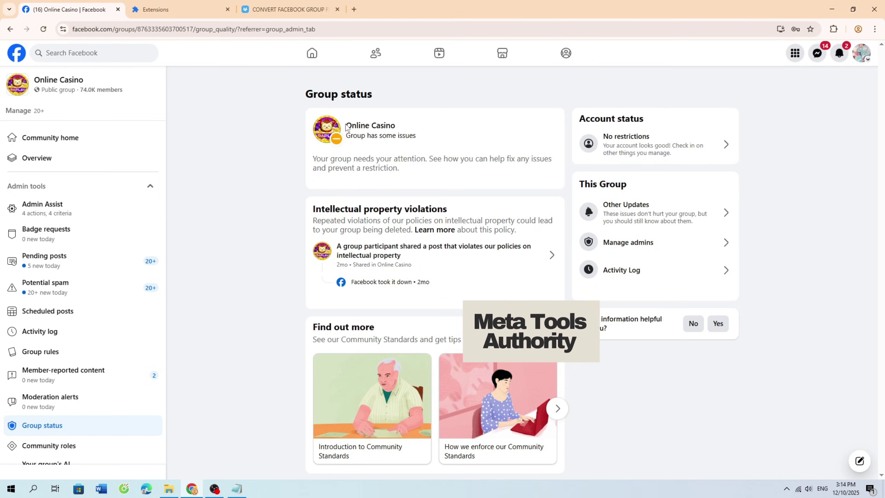
right_click(379, 126)
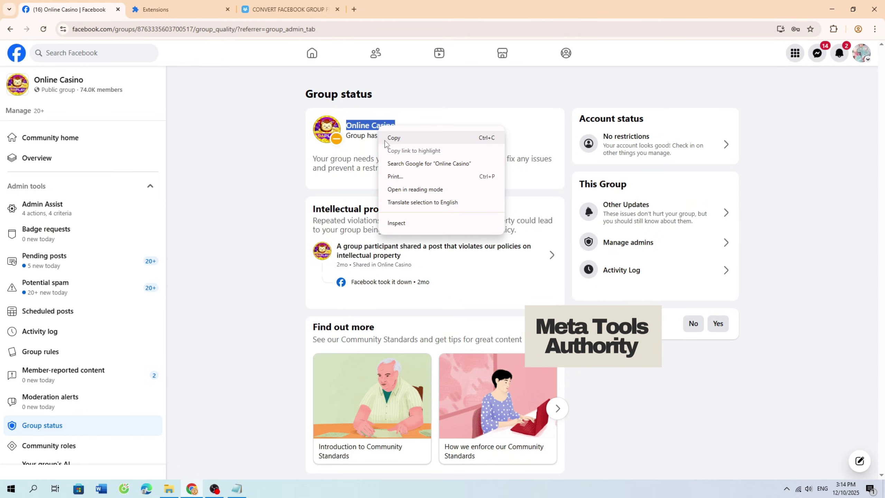
left_click(391, 139)
left_click(271, 15)
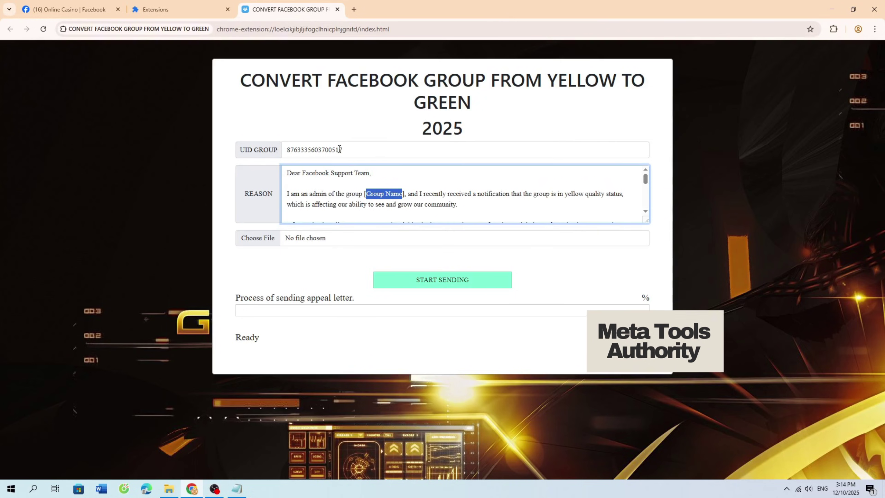
right_click(383, 189)
left_click(398, 245)
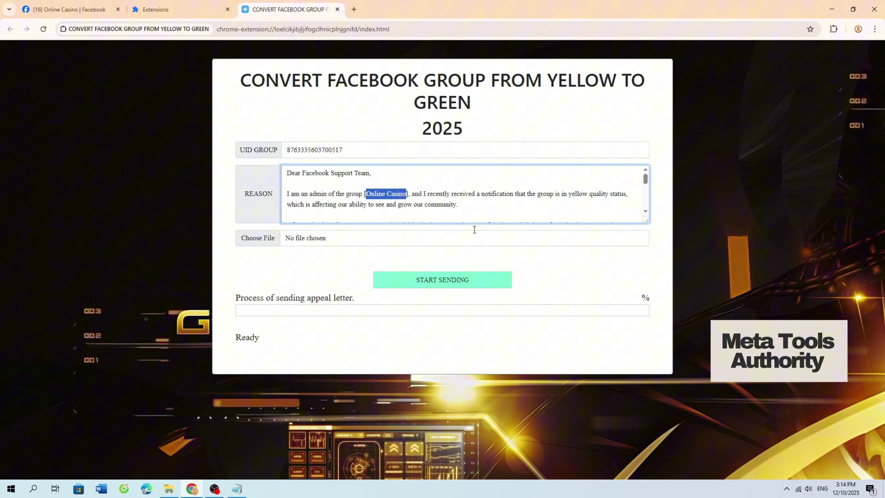
Send the appeal and confirm the result reads 'Appeal successful!' at 100%
left_click(394, 261)
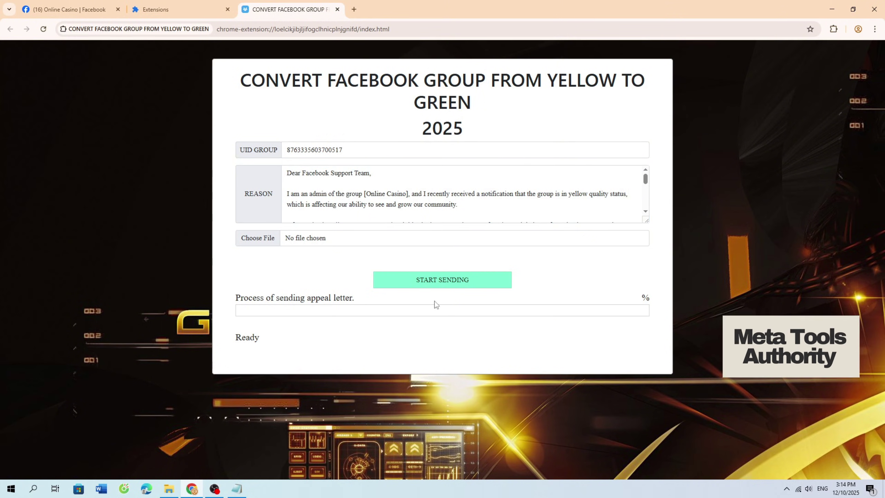
left_click(455, 282)
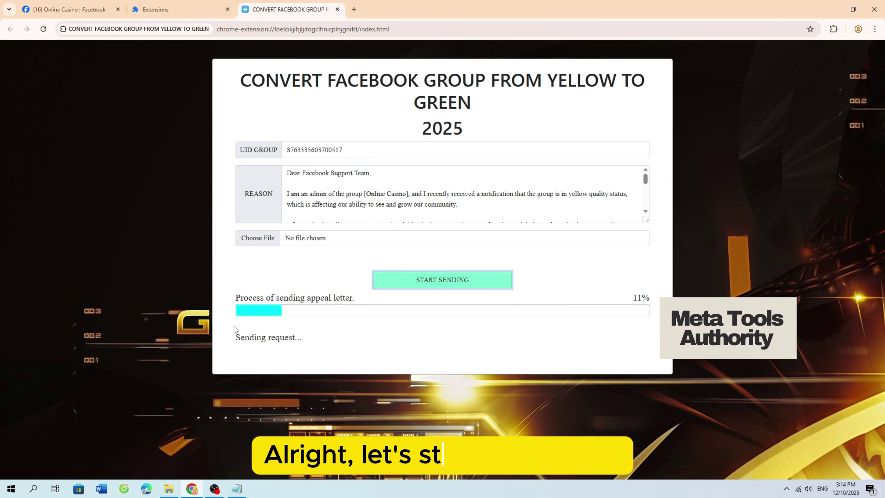
left_click_drag(235, 332, 325, 337)
left_click(323, 335)
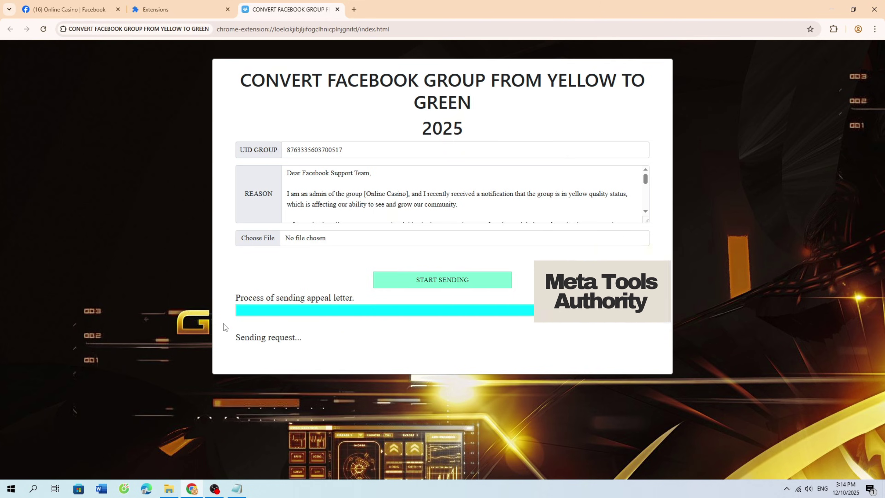
left_click_drag(231, 339, 357, 336)
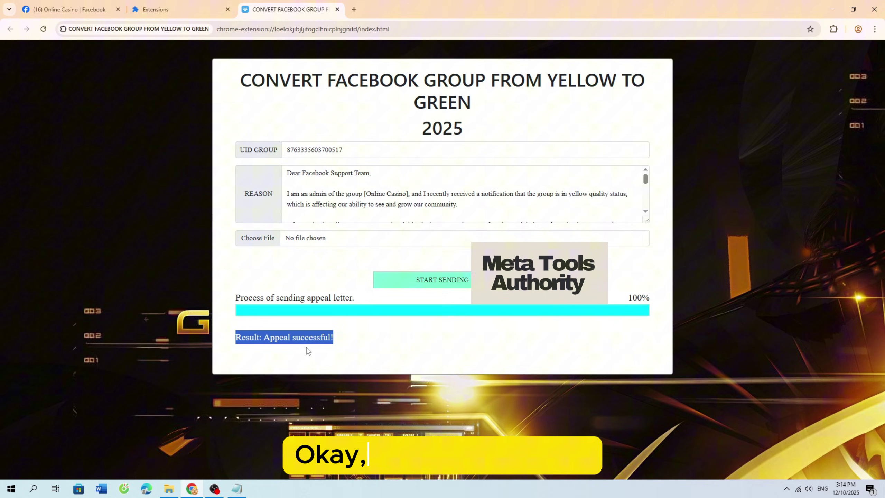
left_click(337, 336)
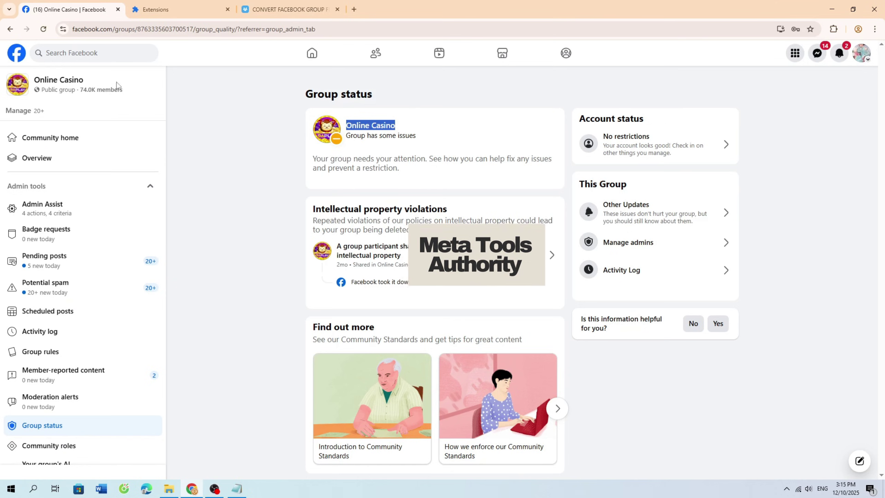
left_click_drag(300, 86, 493, 110)
left_click(339, 181)
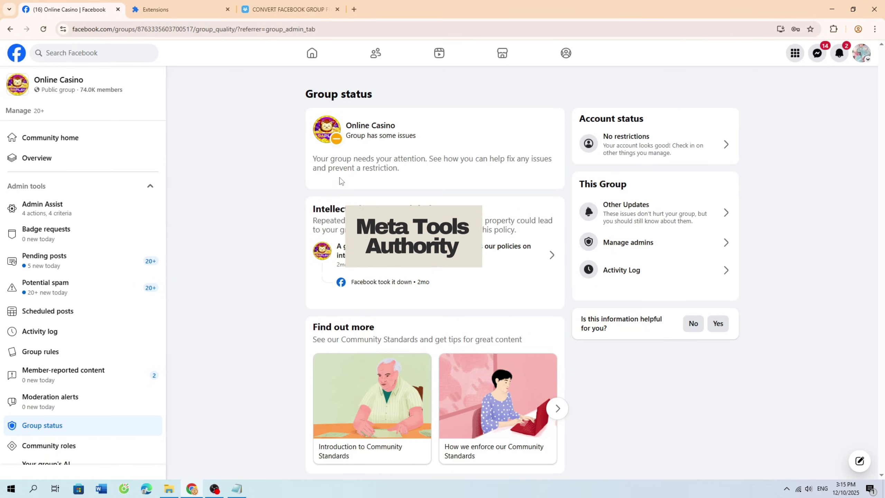
left_click(42, 29)
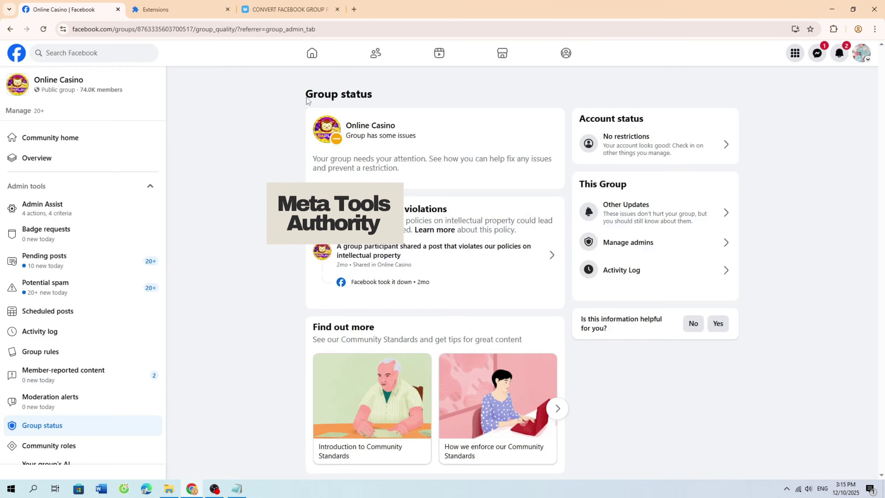
left_click_drag(345, 123, 465, 180)
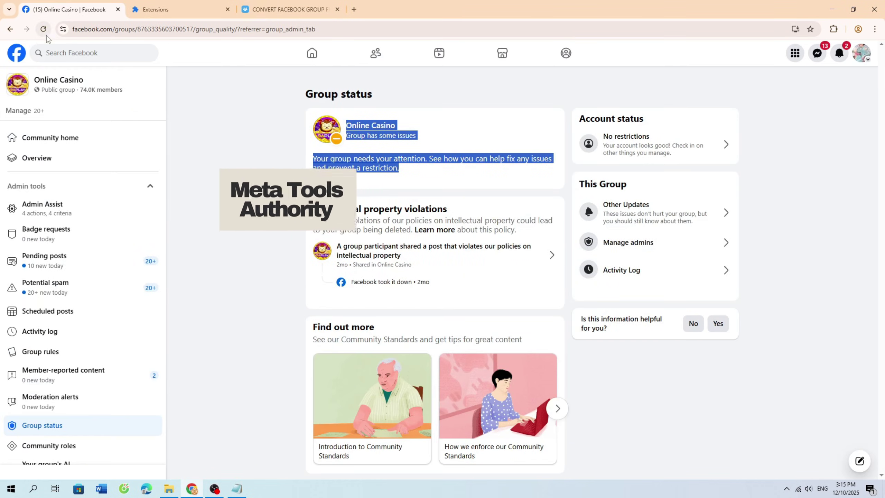
key("F5")
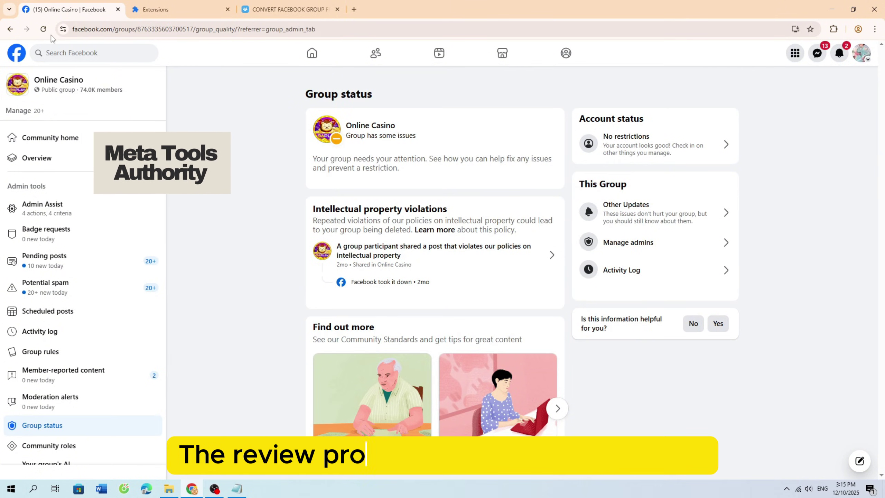
key("F5")
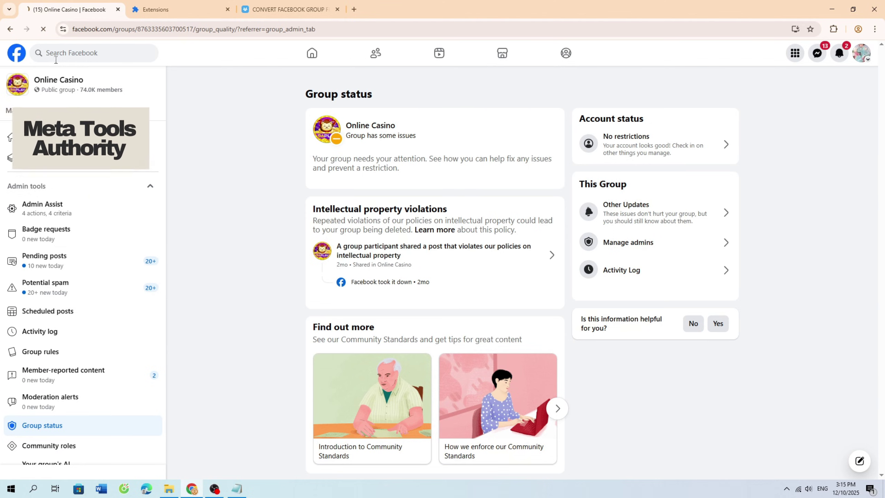
key("F5")
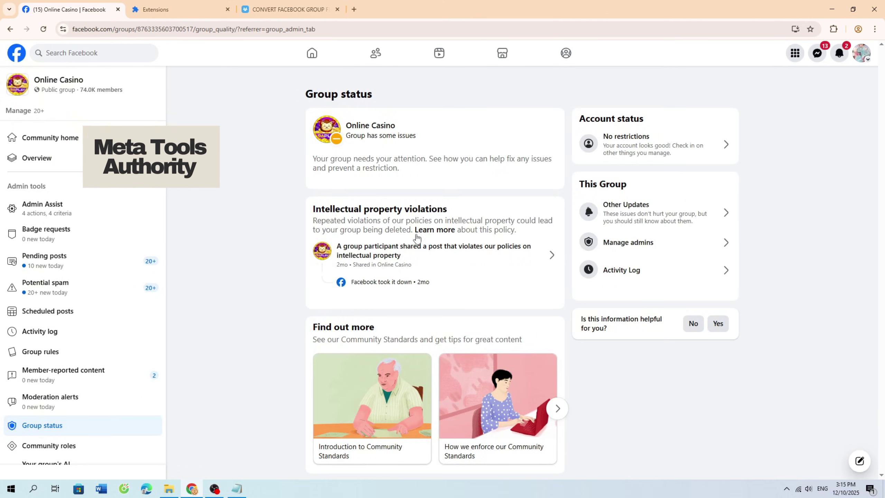
left_click_drag(345, 126, 470, 159)
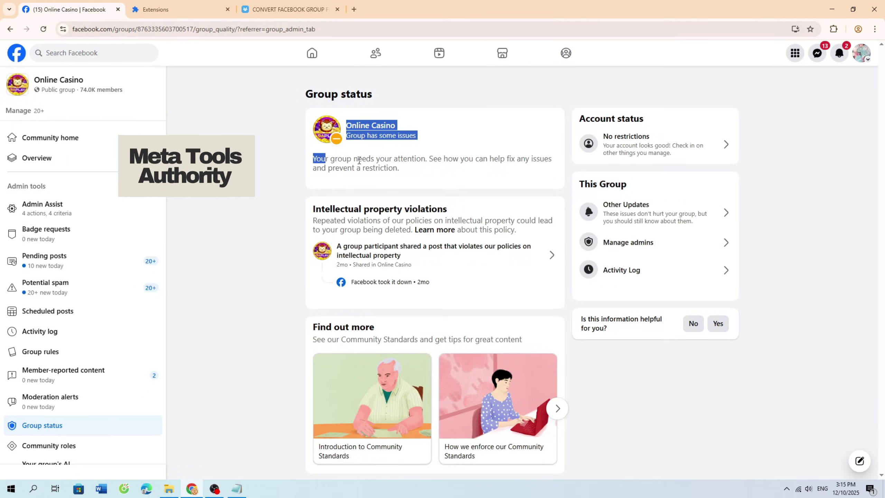
left_click(43, 29)
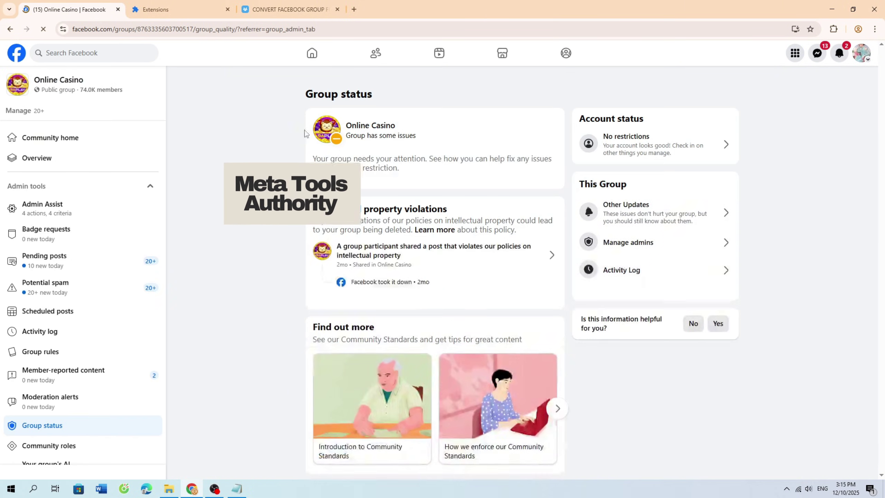
left_click_drag(305, 134, 430, 135)
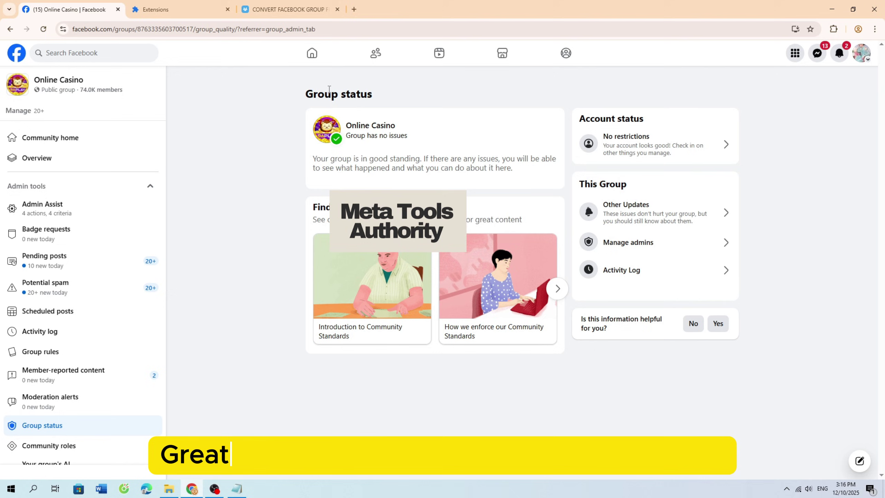
Highlight the 'Group has no issues' heading and Online Casino's good-standing message
left_click_drag(324, 94, 402, 123)
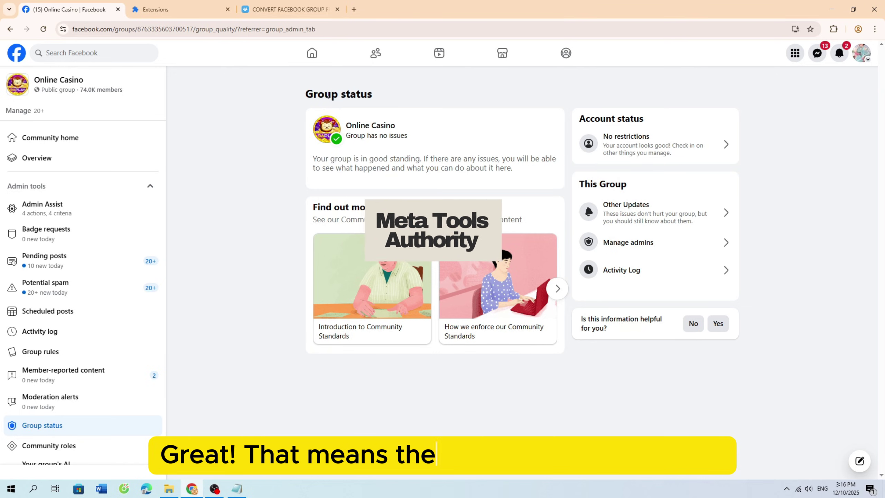
left_click_drag(328, 97, 553, 159)
left_click(323, 147)
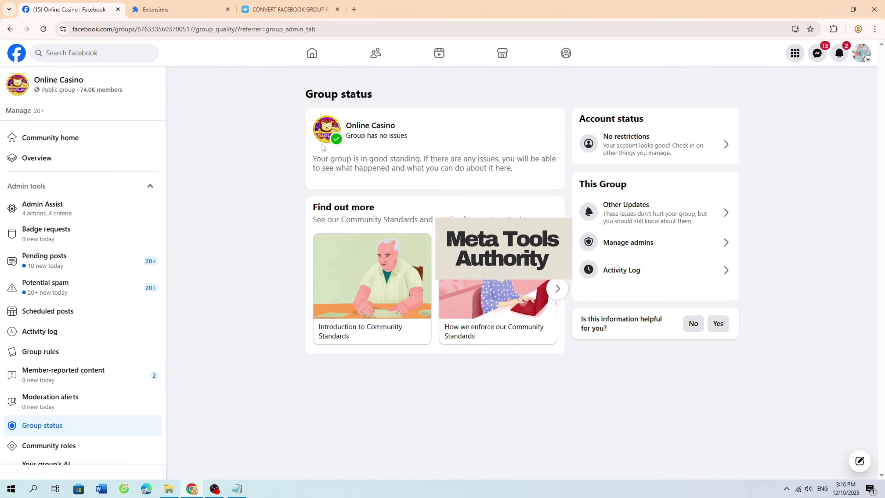
triple_click(333, 164)
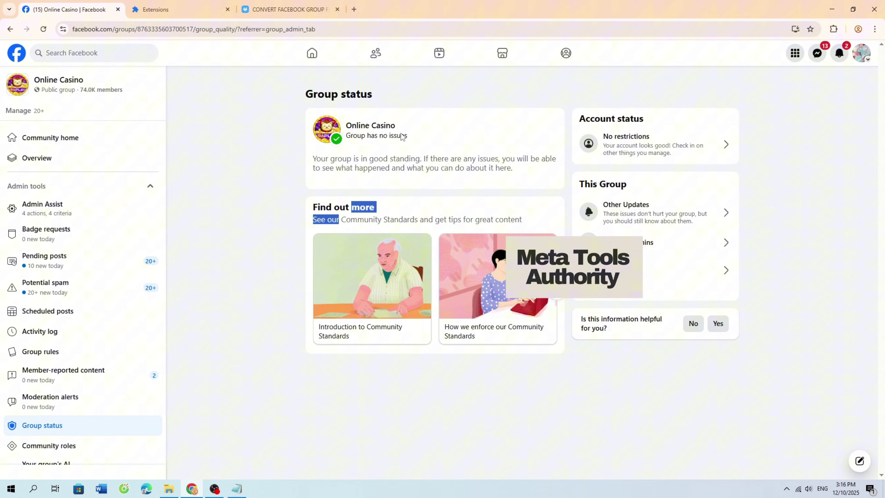
left_click_drag(516, 159, 275, 87)
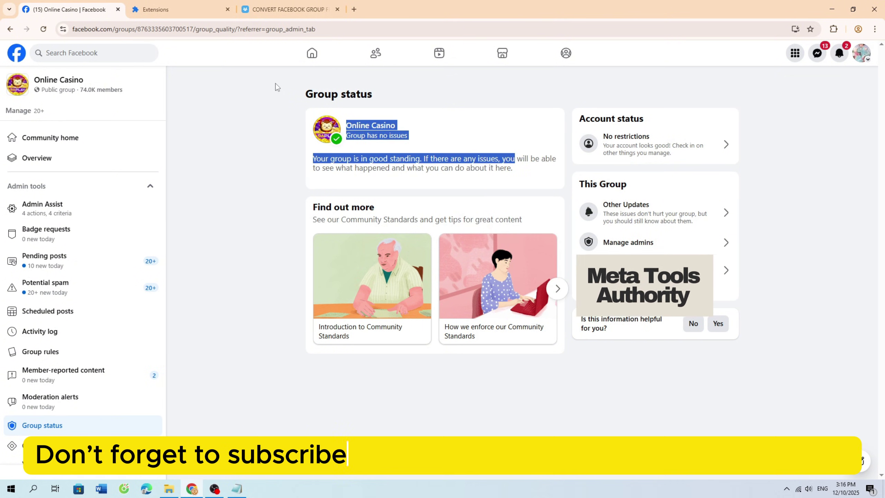